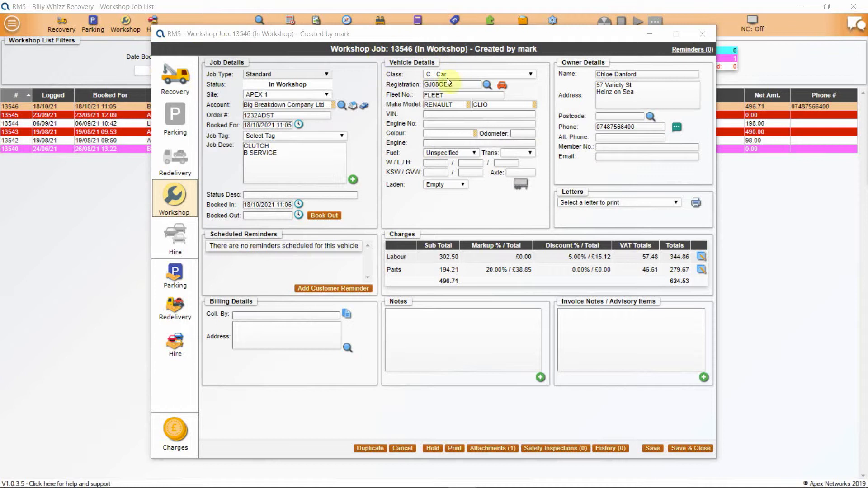
pyautogui.click(603, 76)
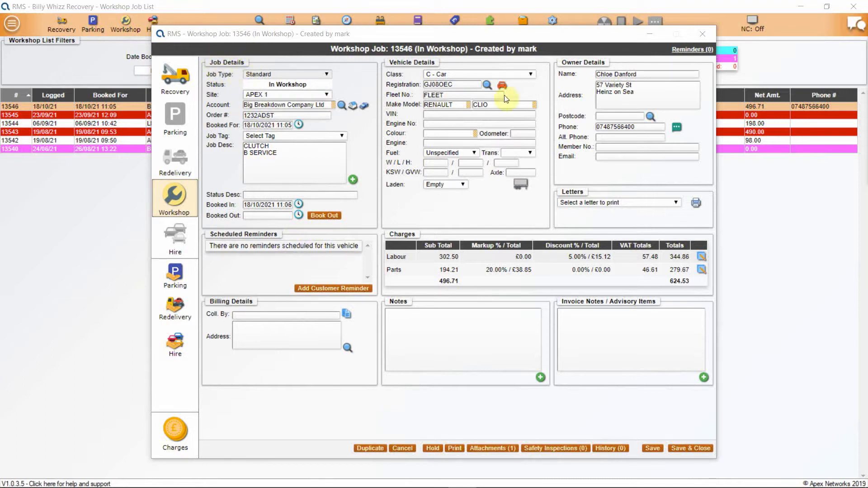
pyautogui.click(268, 270)
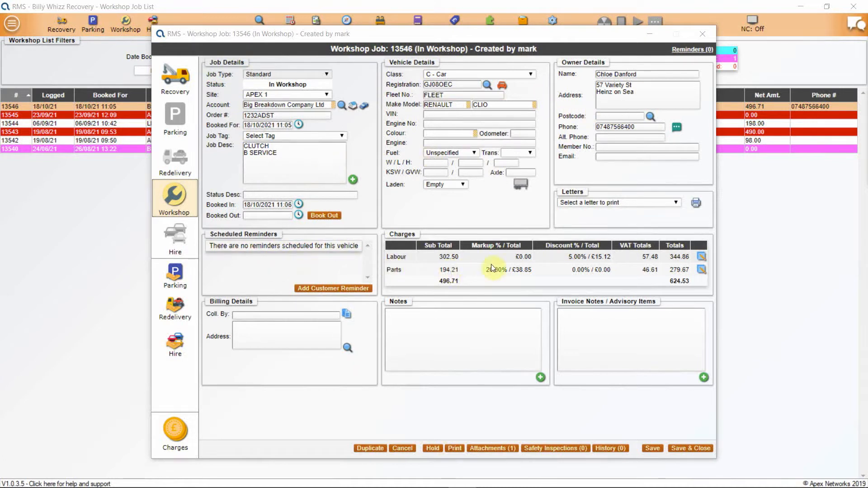
pyautogui.click(574, 329)
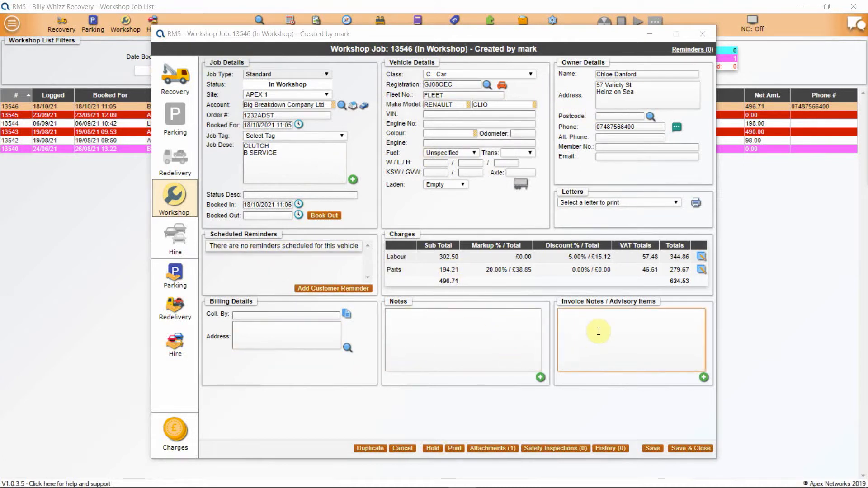
pyautogui.click(523, 346)
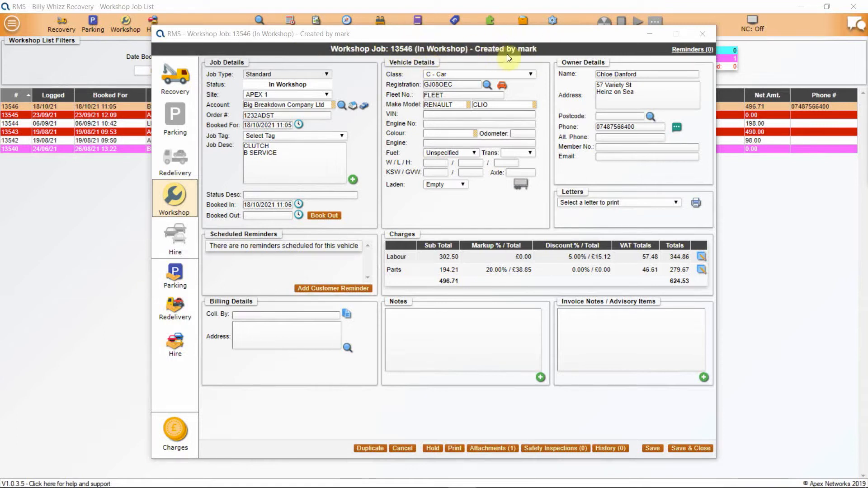
# Start a new reminder for the workshop job with the text CALL CUSTOMER, timed 105 minutes ahead.
pyautogui.click(682, 51)
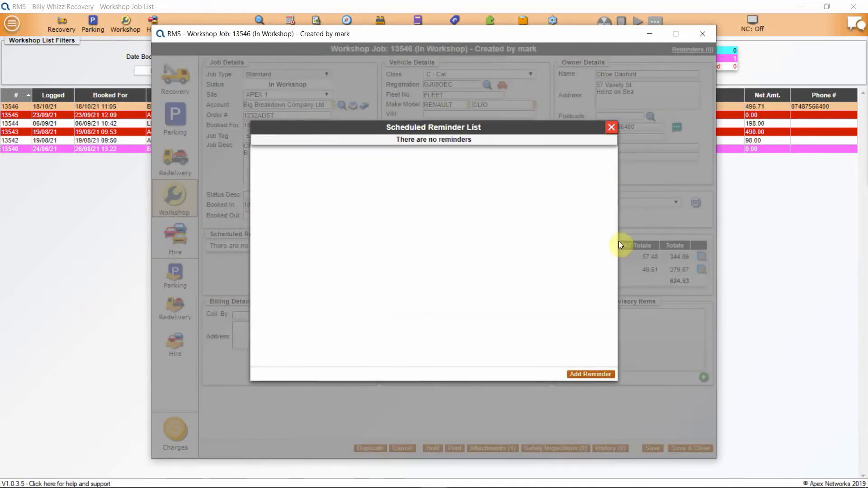
pyautogui.click(591, 375)
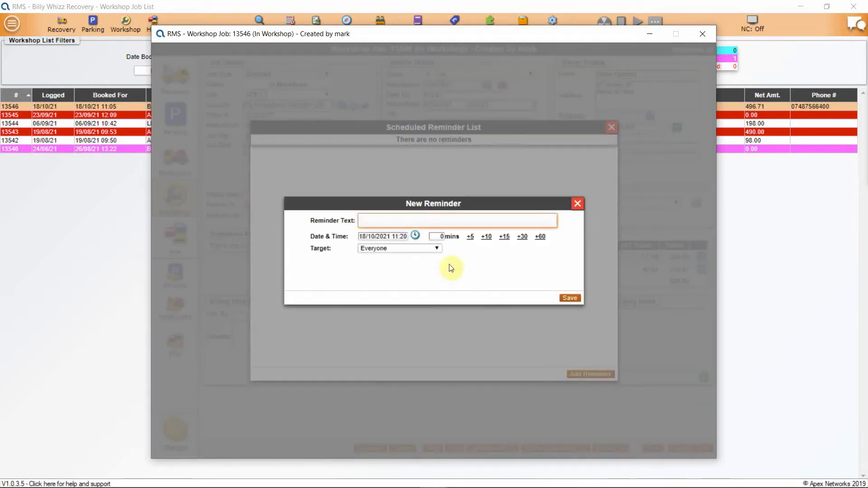
pyautogui.write('CALL CUSTOMER')
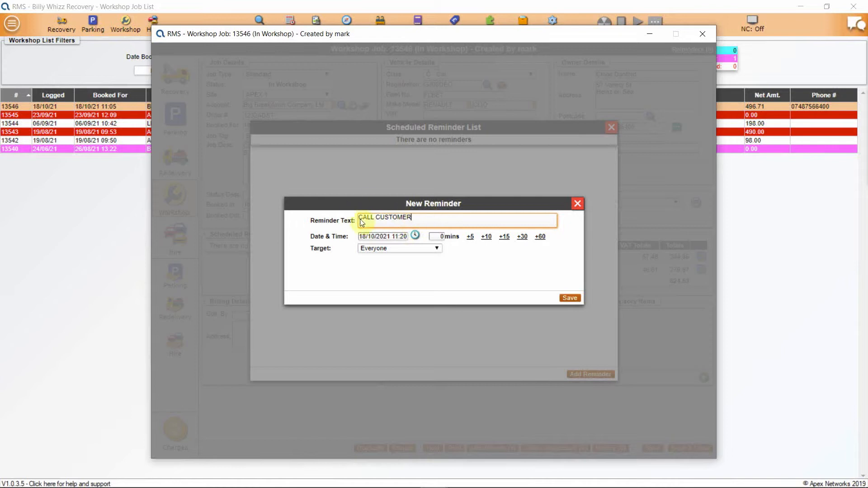
pyautogui.click(379, 235)
pyautogui.click(541, 237)
pyautogui.click(523, 237)
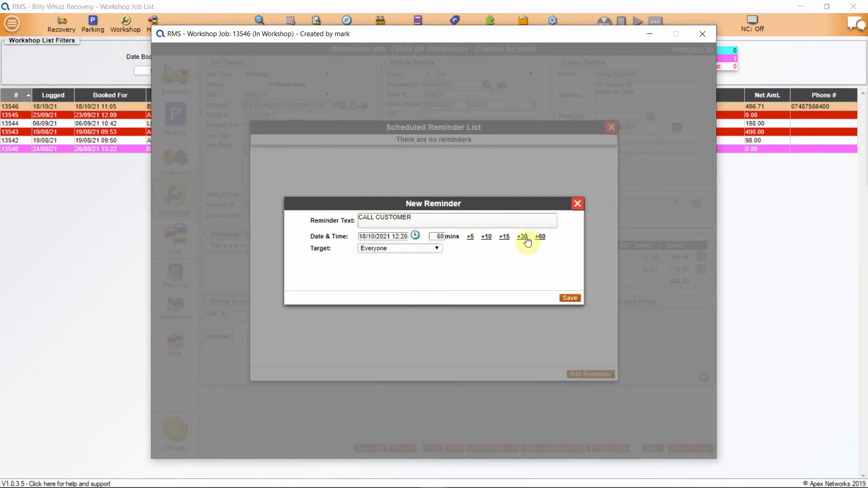
pyautogui.click(504, 237)
# Set the reminder's target to Everyone, then save it and close the scheduled reminder list.
pyautogui.click(437, 249)
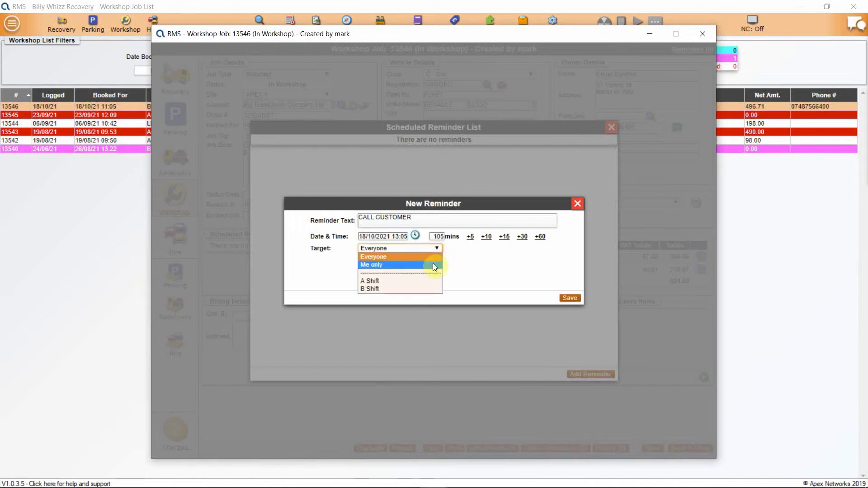
pyautogui.click(433, 264)
pyautogui.click(437, 249)
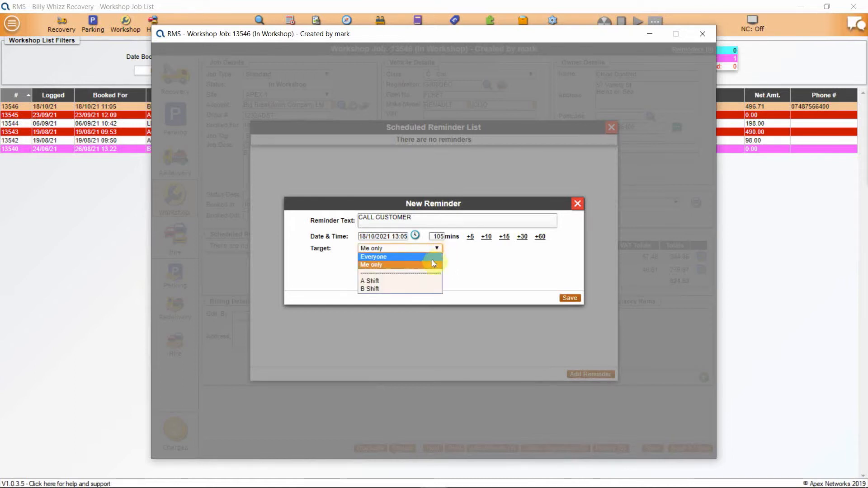
pyautogui.click(432, 256)
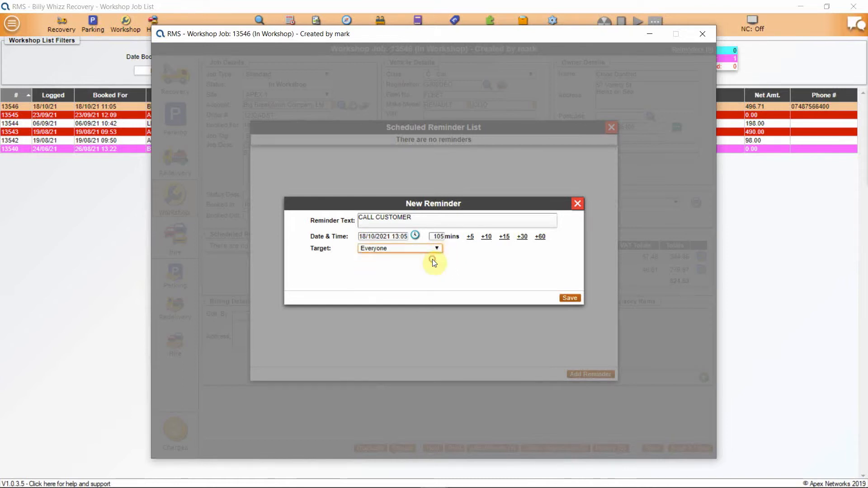
pyautogui.click(564, 298)
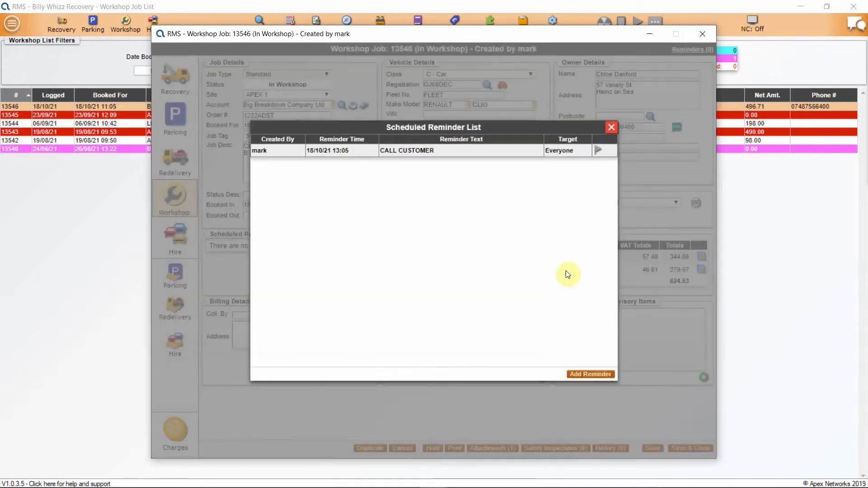
pyautogui.click(612, 128)
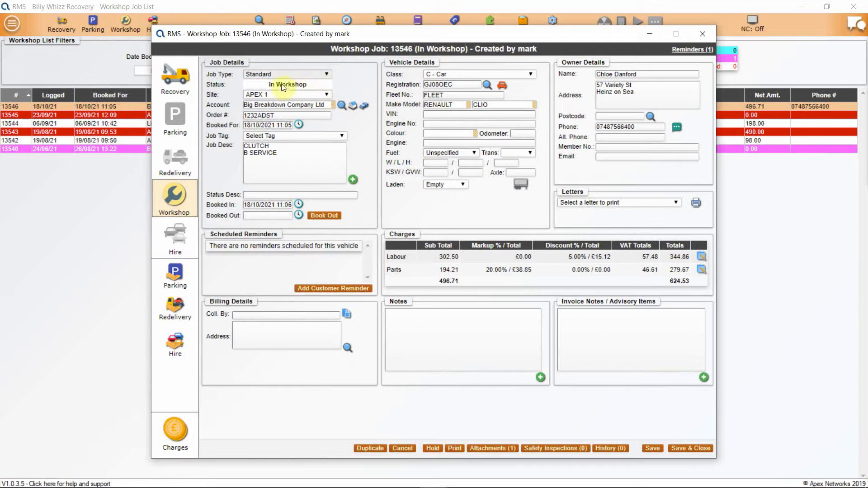
# Review the job details, including the account tools, order number, job tag options, status description and booking dates.
pyautogui.moveTo(367, 35); pyautogui.dragTo(272, 33)
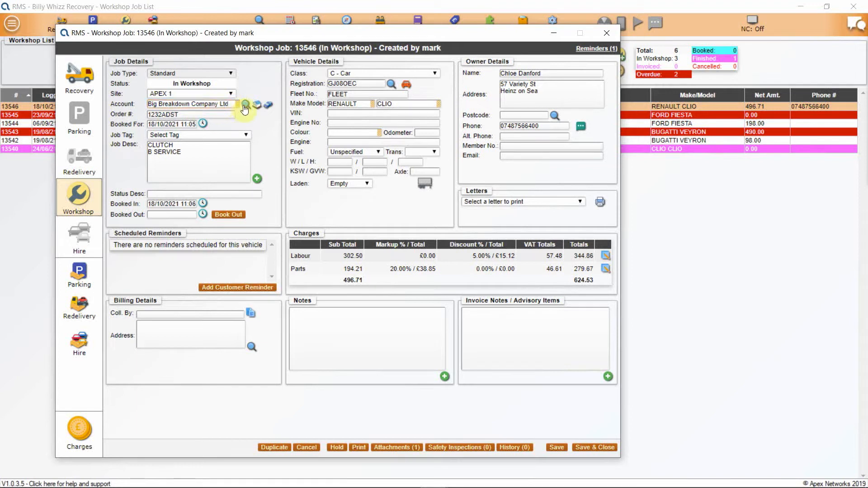
pyautogui.moveTo(256, 106)
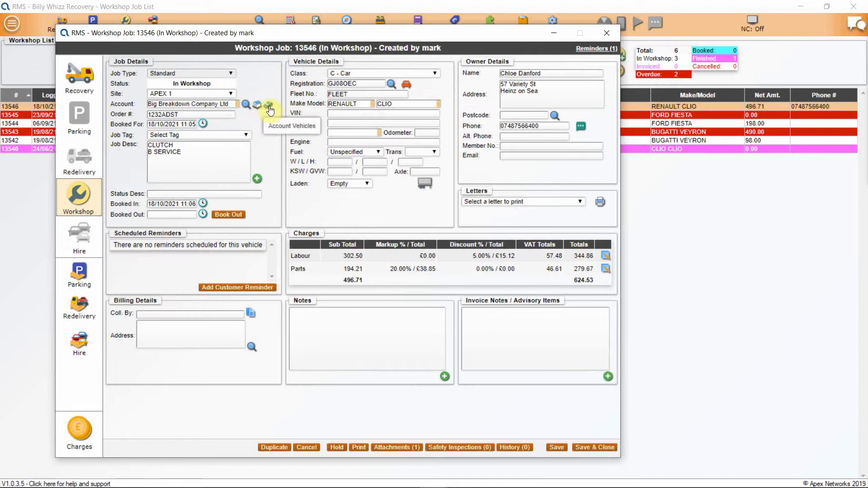
pyautogui.click(219, 115)
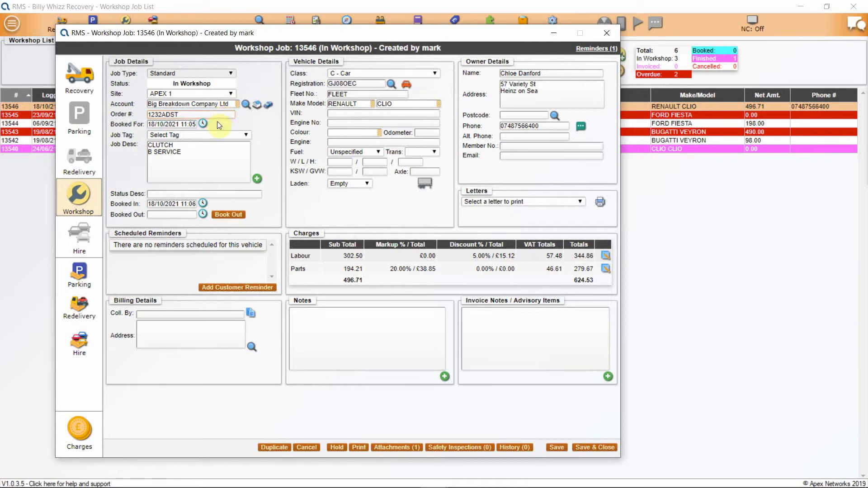
pyautogui.click(198, 124)
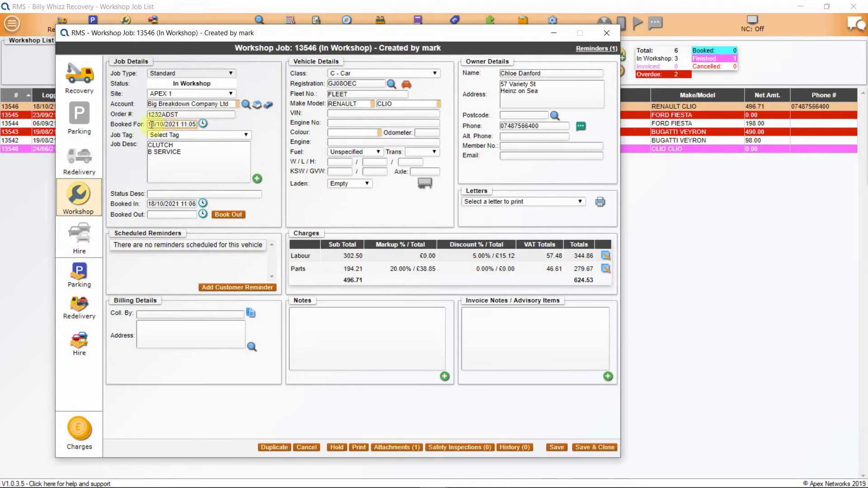
pyautogui.click(207, 135)
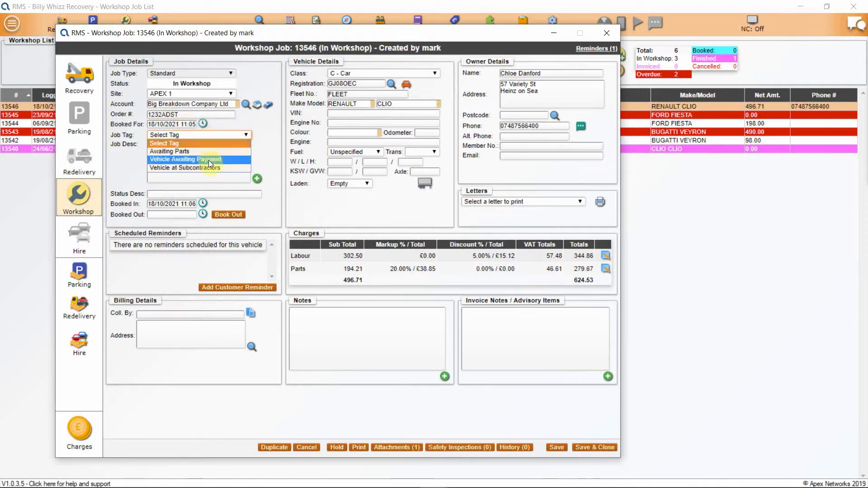
pyautogui.click(257, 143)
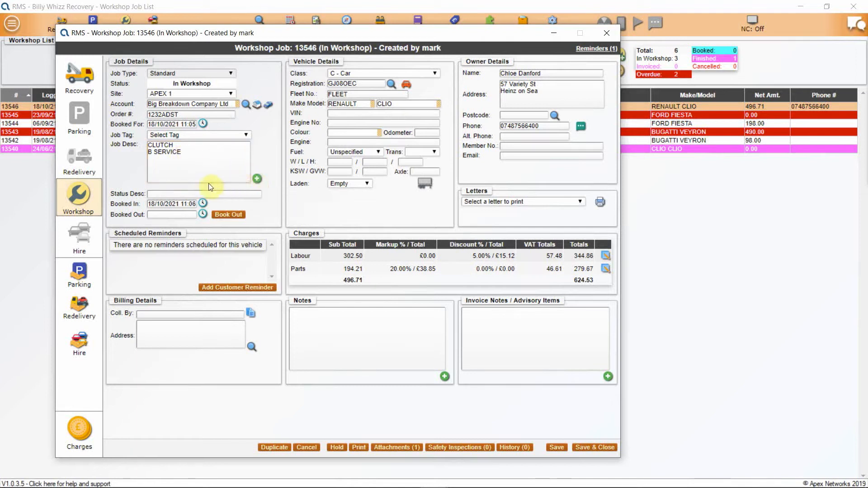
pyautogui.click(156, 194)
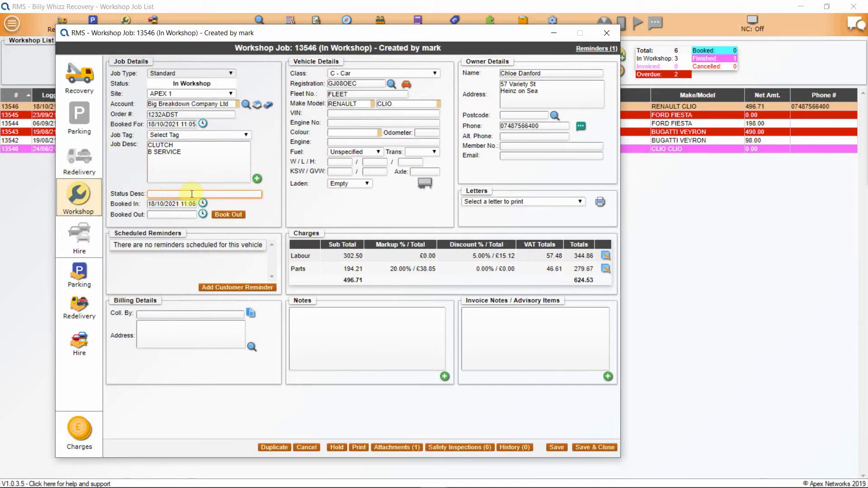
pyautogui.click(170, 204)
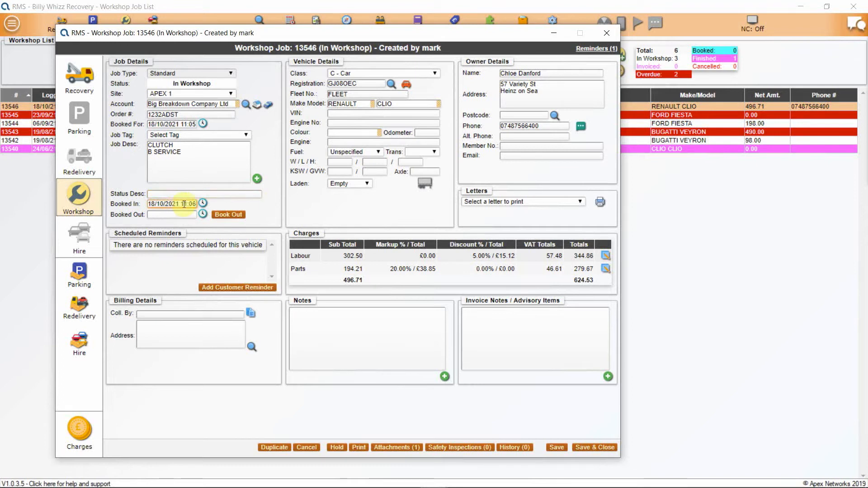
pyautogui.click(188, 214)
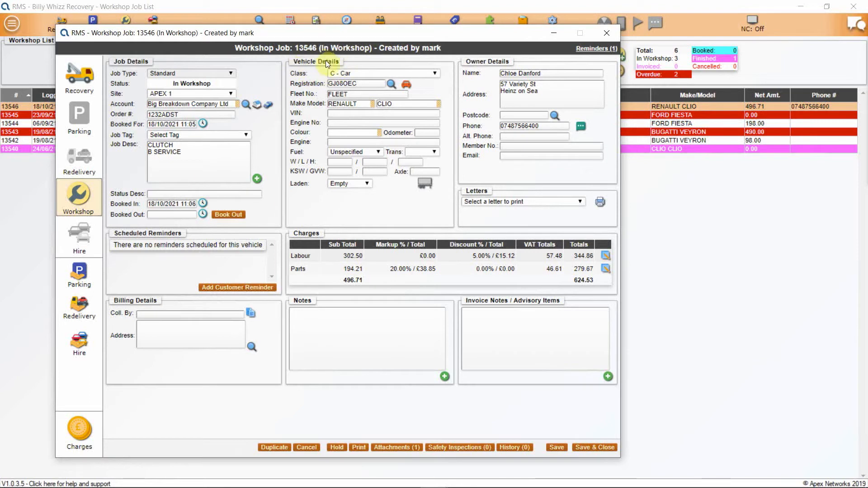
# Examine the vehicle details, including the class, fuel and transmission options, VIN, dimensions and weight fields.
pyautogui.click(364, 74)
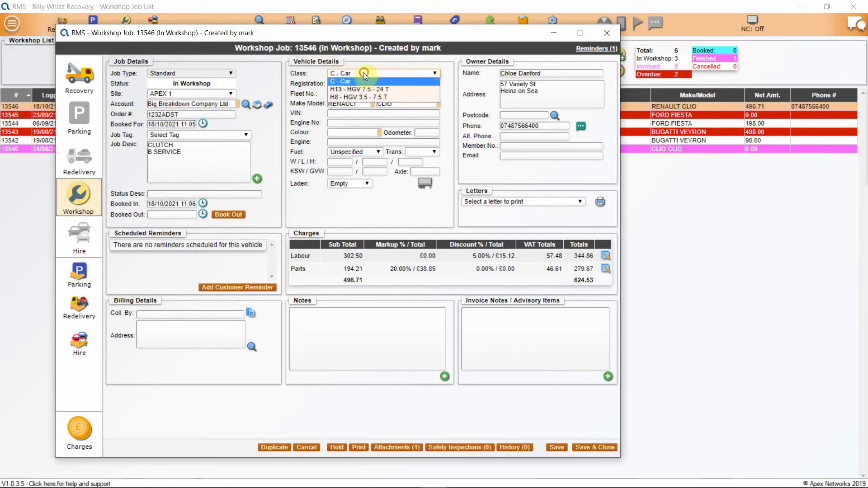
pyautogui.click(362, 73)
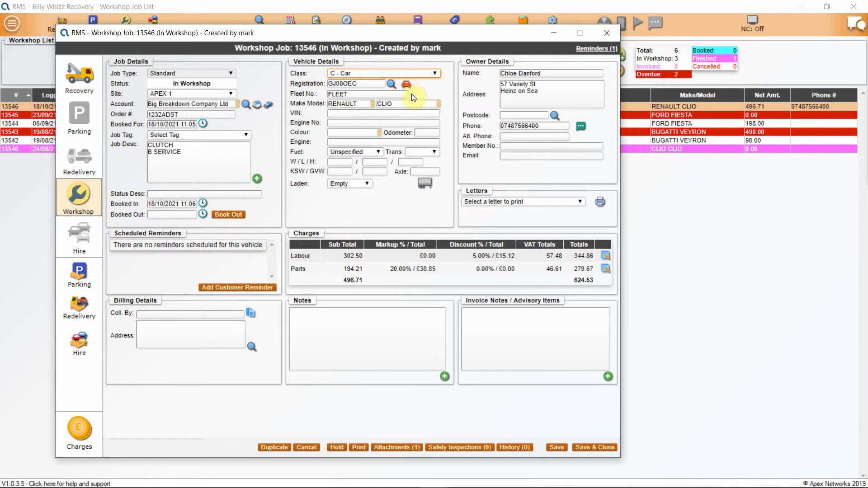
pyautogui.click(360, 122)
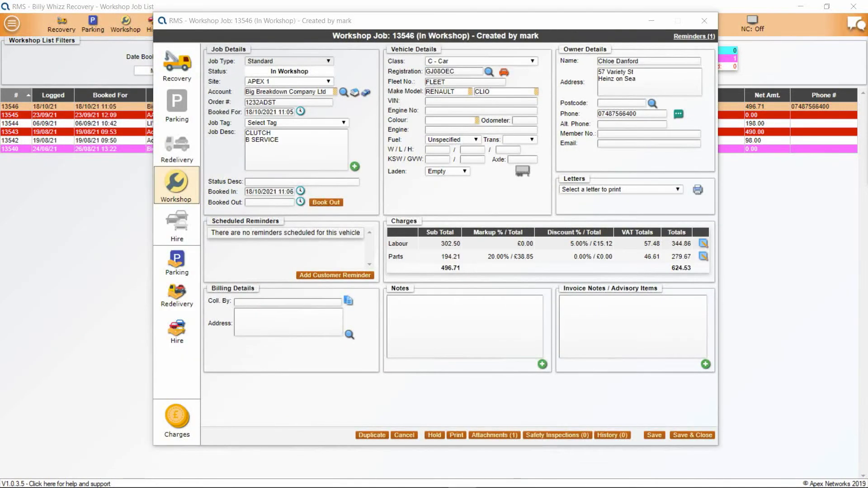
pyautogui.click(475, 139)
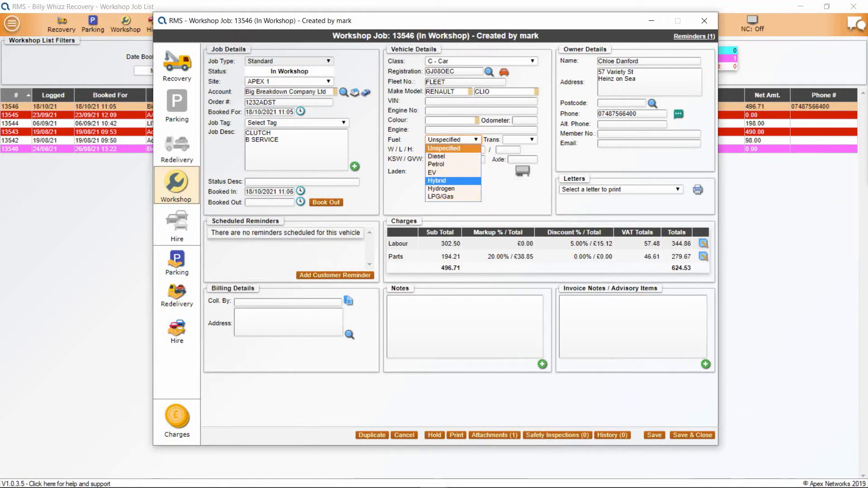
pyautogui.click(399, 310)
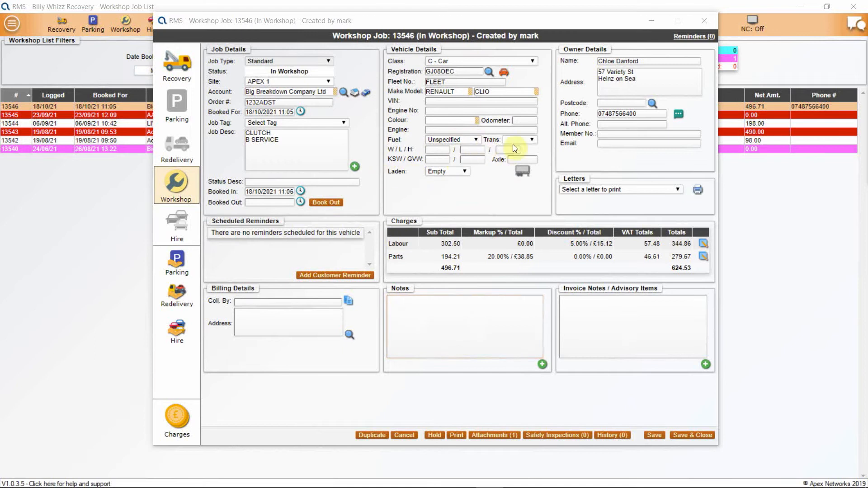
pyautogui.click(525, 140)
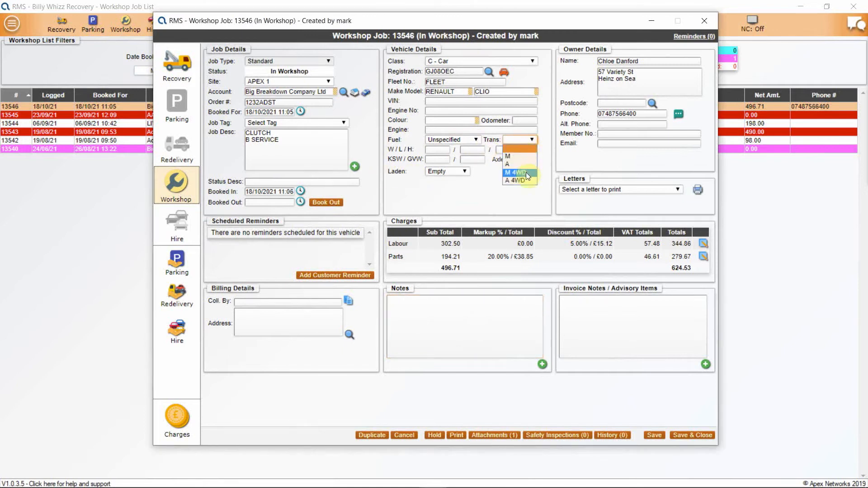
pyautogui.click(526, 188)
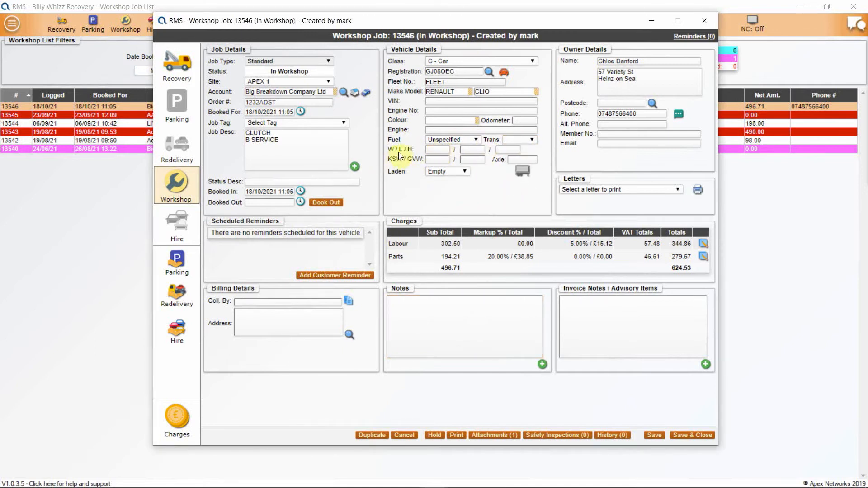
pyautogui.click(472, 151)
pyautogui.click(512, 151)
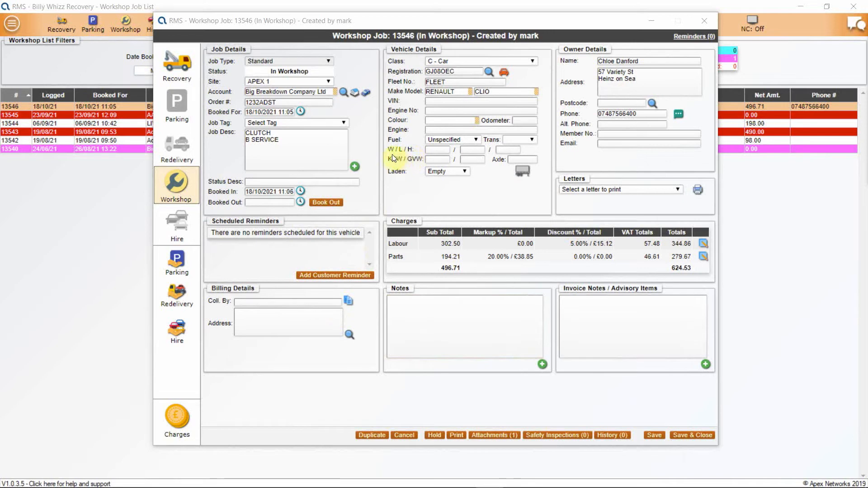
pyautogui.click(470, 159)
# View the parts charged to the job and close the parts list.
pyautogui.click(704, 256)
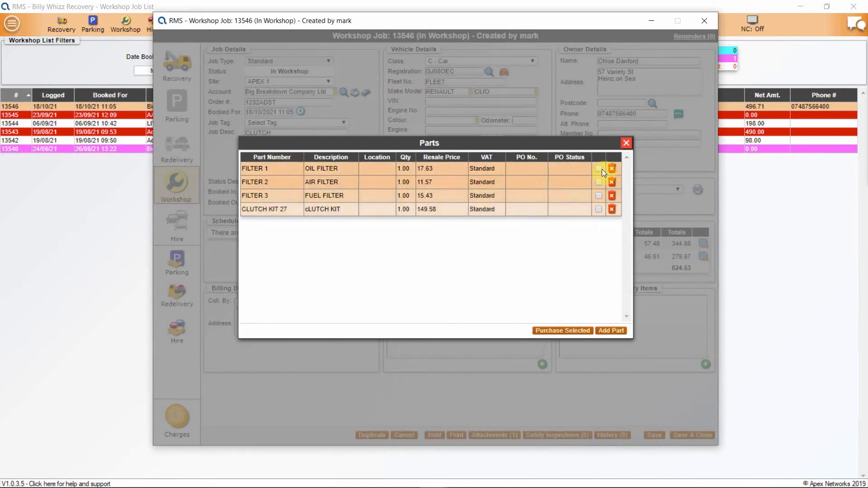
pyautogui.click(626, 143)
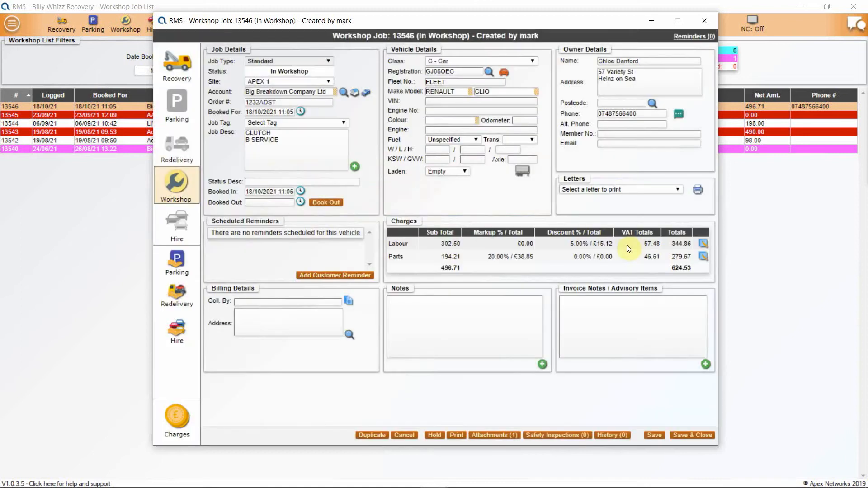
# Start a new labour entry for the job, set its category of work to Inspection, and check the inspection template options.
pyautogui.click(704, 243)
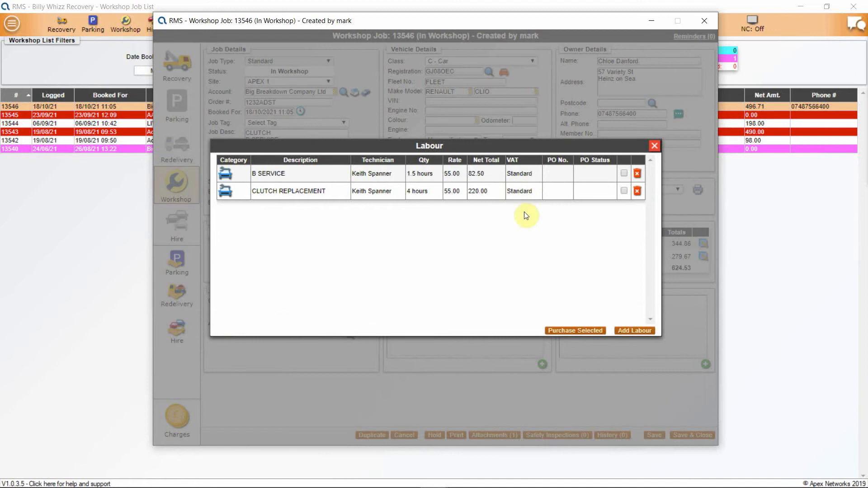
pyautogui.click(632, 332)
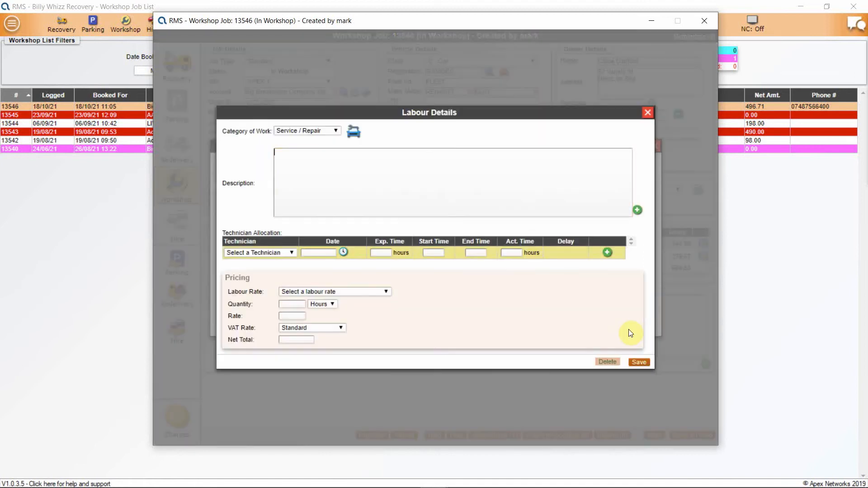
pyautogui.click(337, 130)
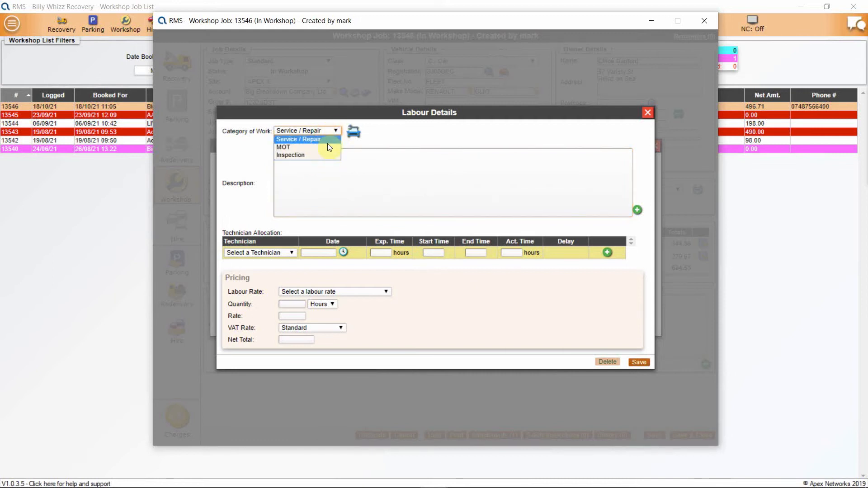
pyautogui.click(332, 131)
pyautogui.click(329, 171)
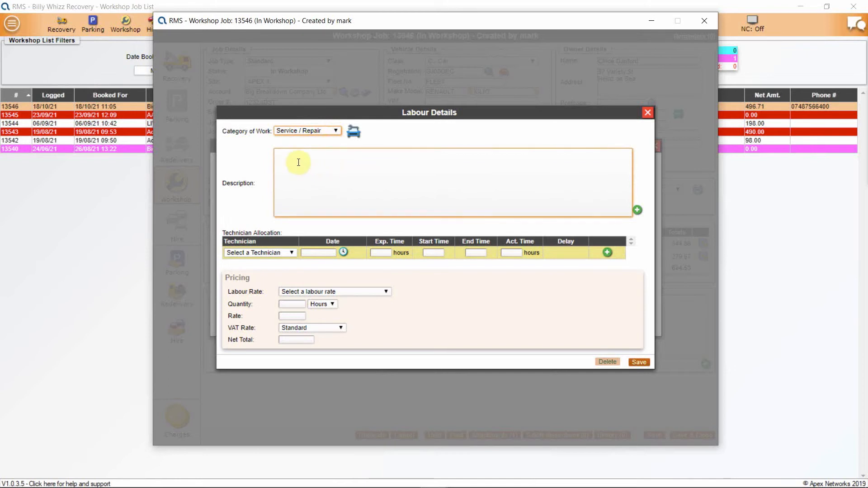
pyautogui.click(338, 130)
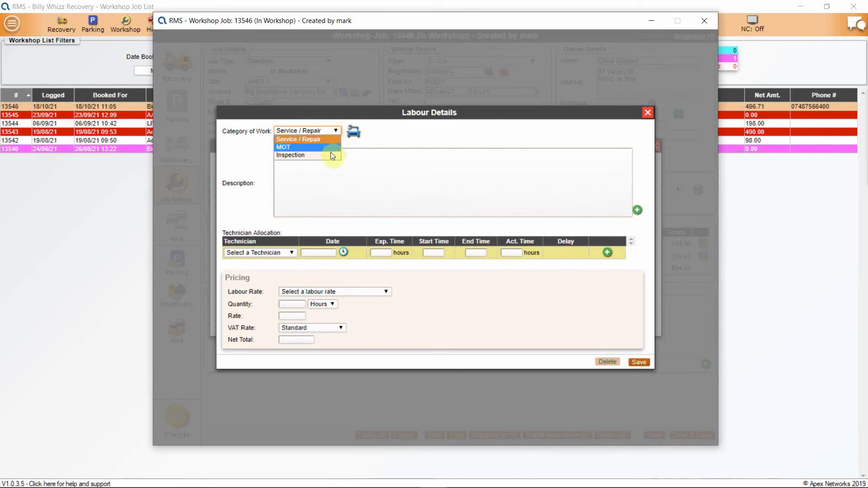
pyautogui.click(330, 156)
pyautogui.click(588, 130)
pyautogui.click(587, 128)
pyautogui.click(341, 169)
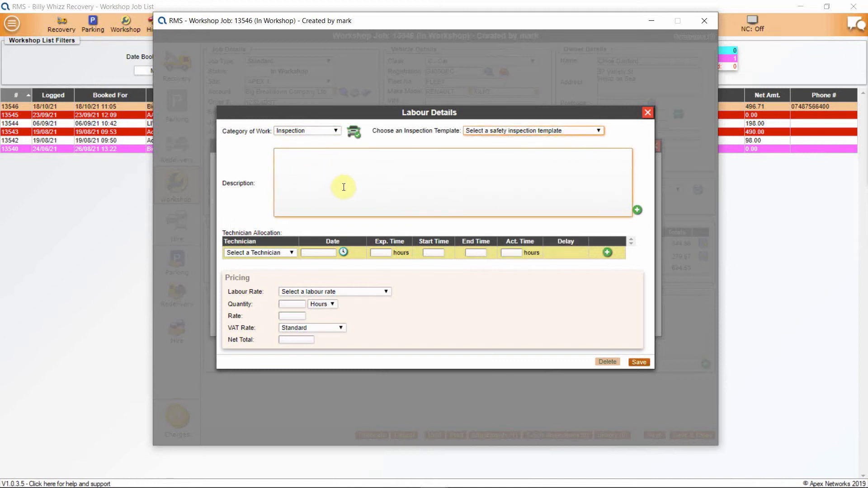
# Allocate a technician and choose the Labour Inspection rate, then discard the labour entry and close the labour list.
pyautogui.click(291, 253)
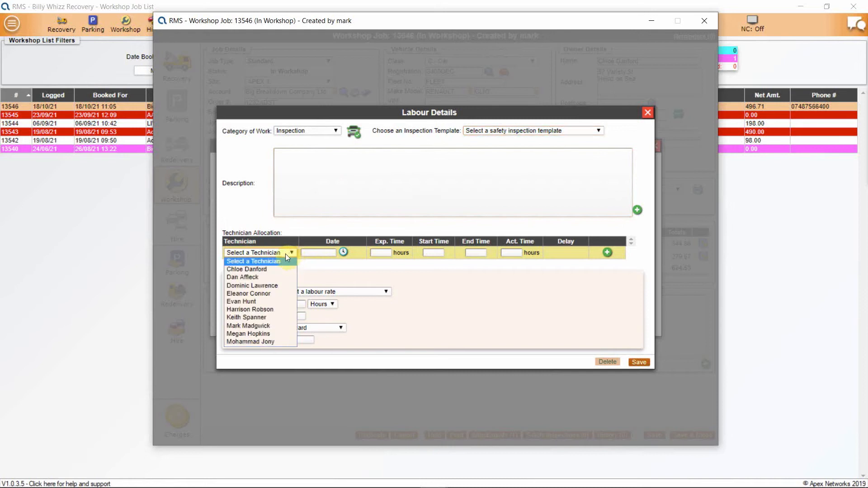
pyautogui.click(278, 318)
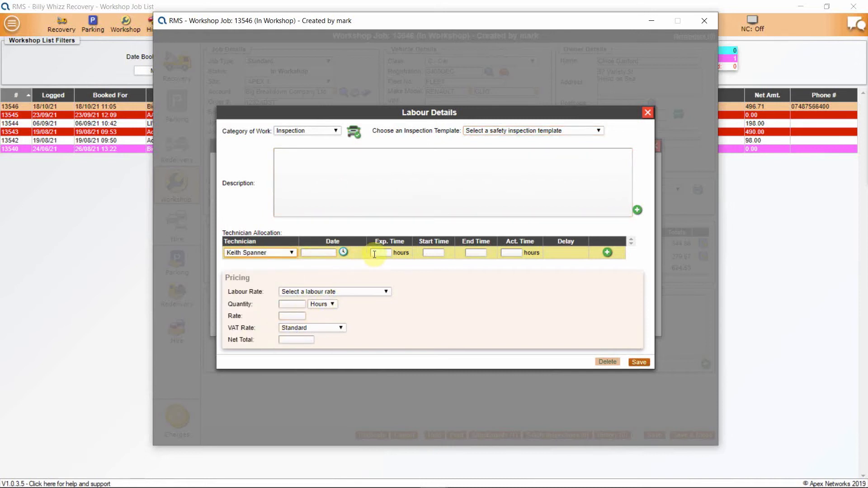
pyautogui.click(338, 291)
pyautogui.click(333, 305)
pyautogui.click(291, 303)
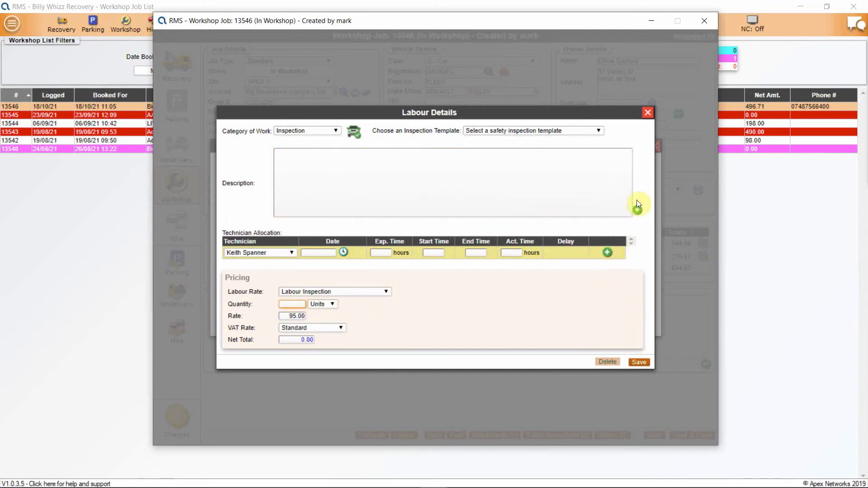
pyautogui.click(648, 112)
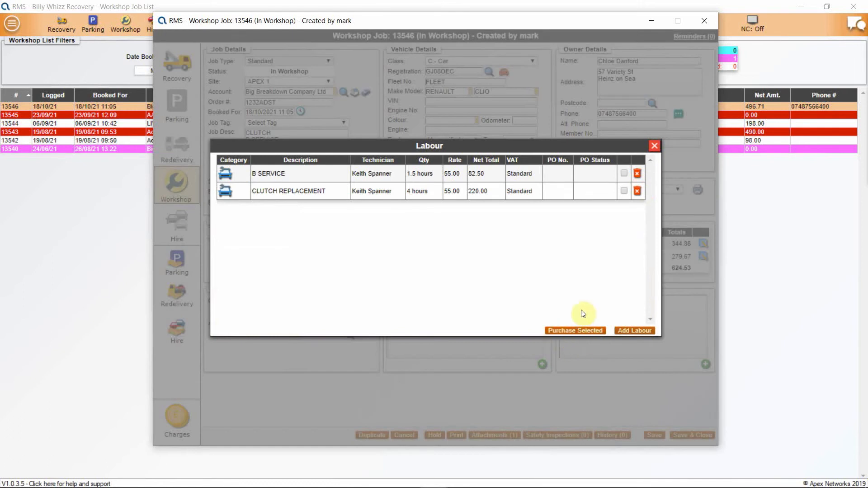
pyautogui.click(655, 147)
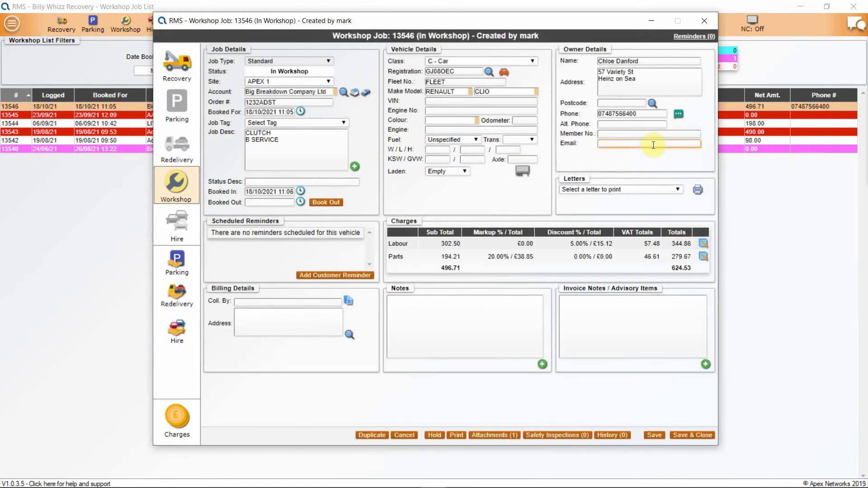
# Review the job's parts list and the blank form for adding a part, then close both without adding anything.
pyautogui.click(702, 257)
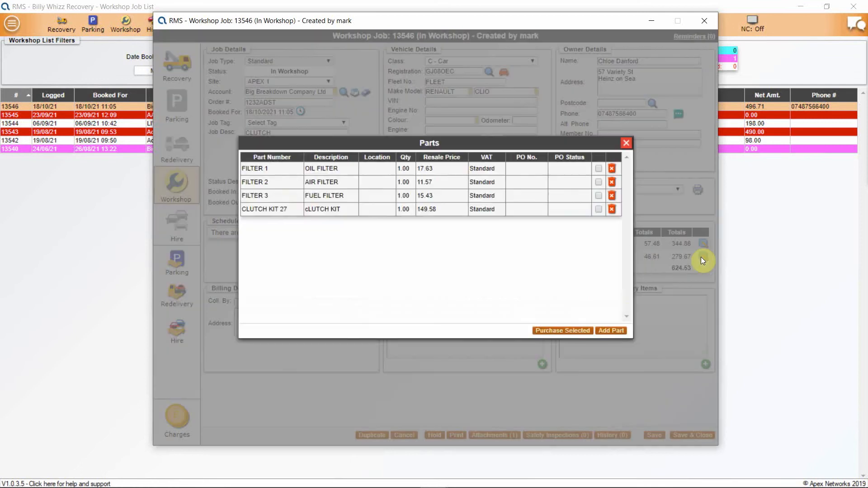
pyautogui.click(605, 330)
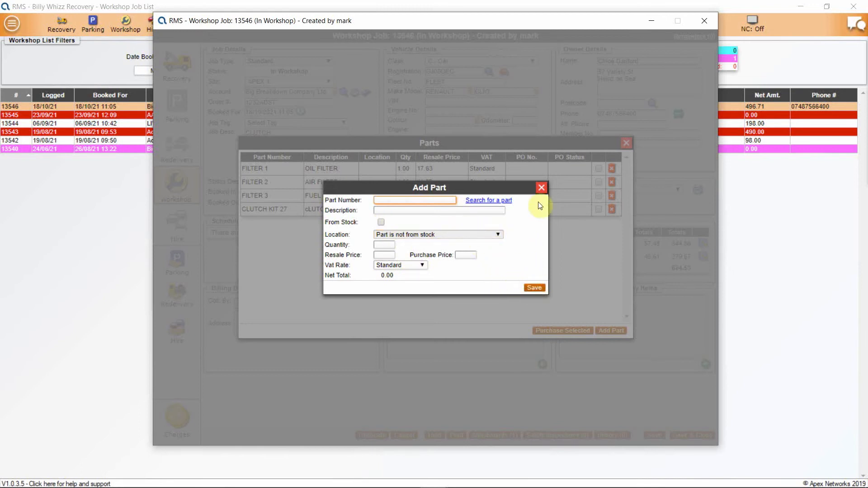
pyautogui.click(541, 187)
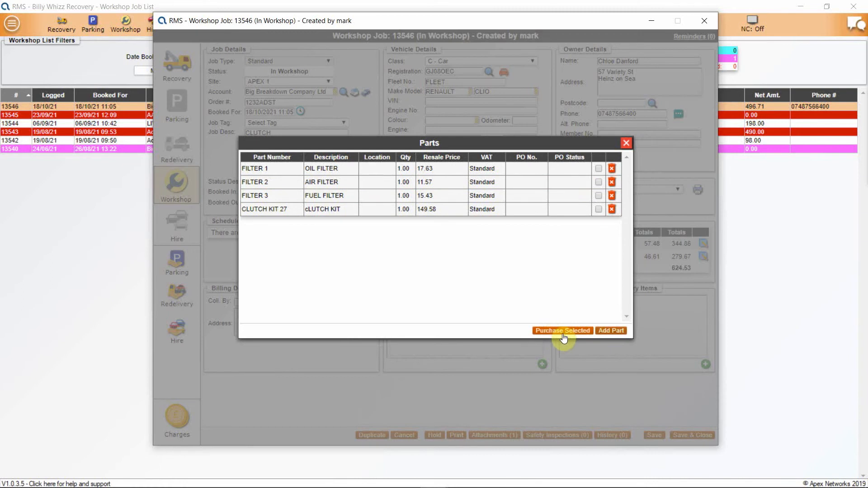
pyautogui.click(627, 143)
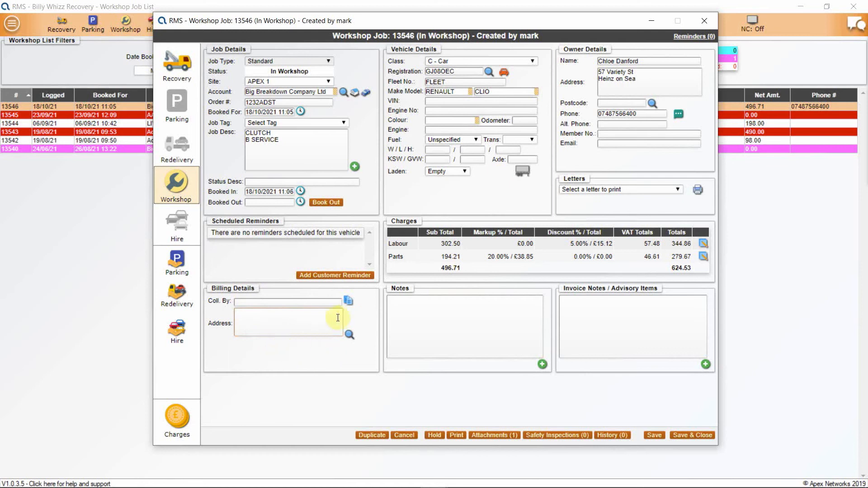
# Examine the billing options for copying owner or account details and the postcode lookup, leaving the billing details blank.
pyautogui.click(349, 301)
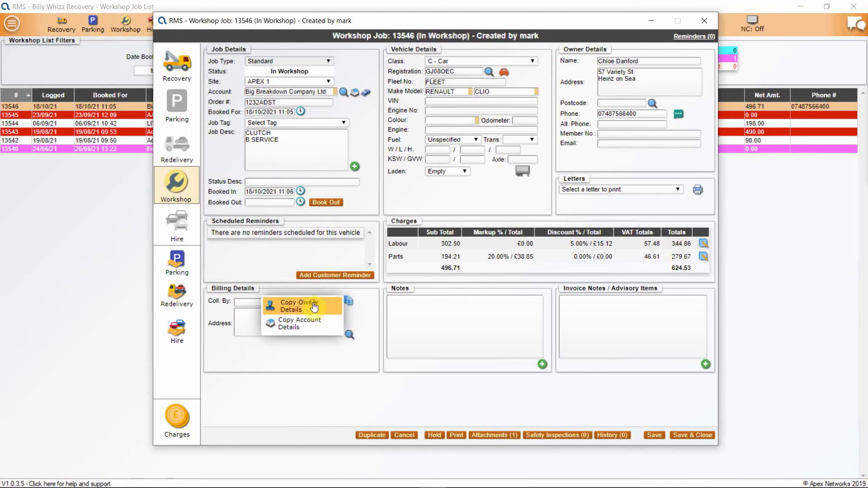
pyautogui.click(349, 301)
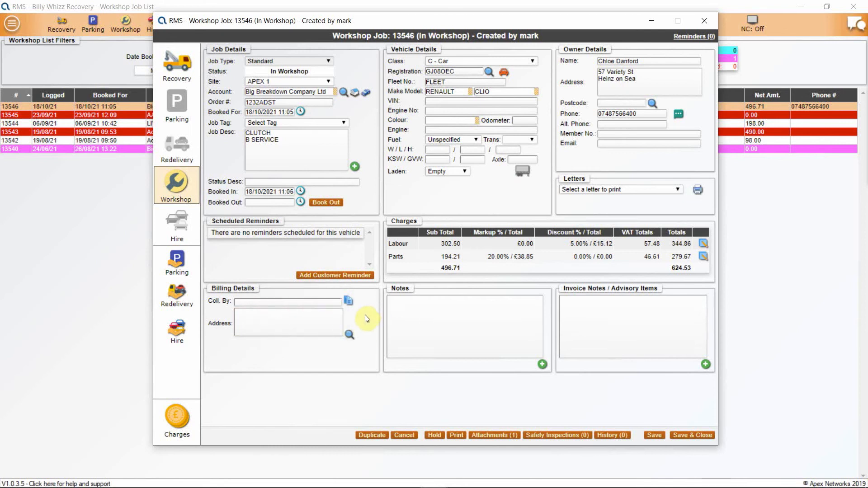
pyautogui.click(317, 324)
pyautogui.click(349, 335)
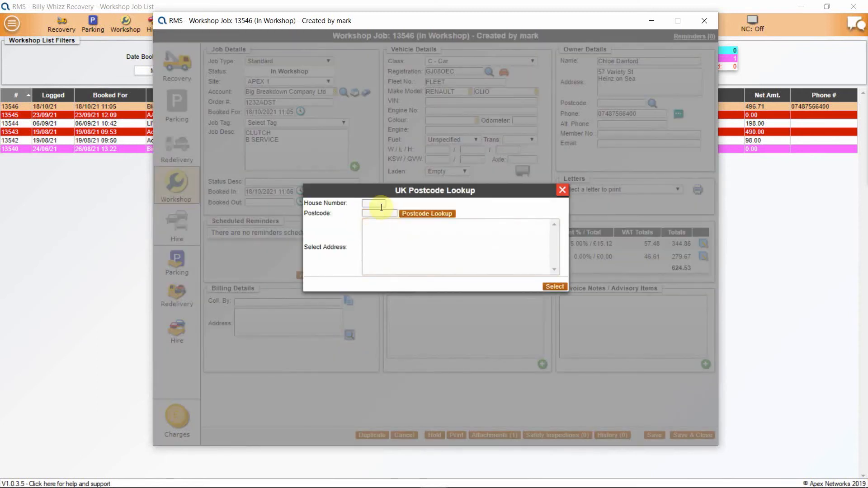
pyautogui.click(562, 192)
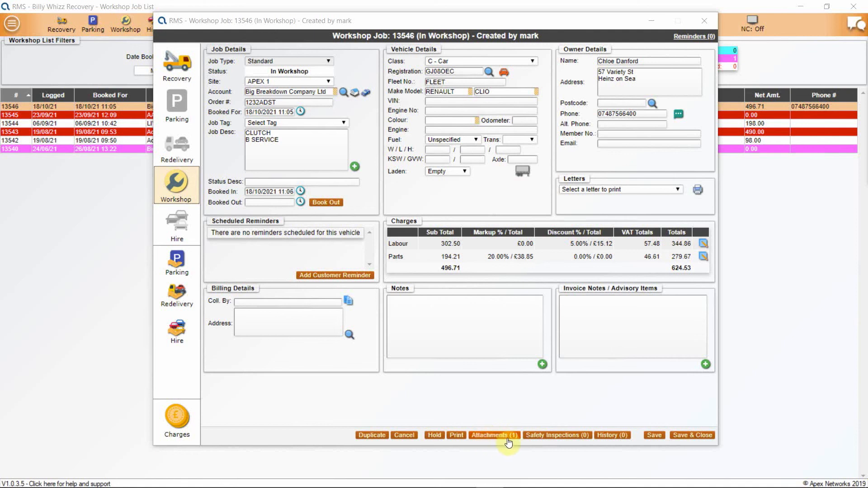
# View the job's change history and close it.
pyautogui.click(616, 436)
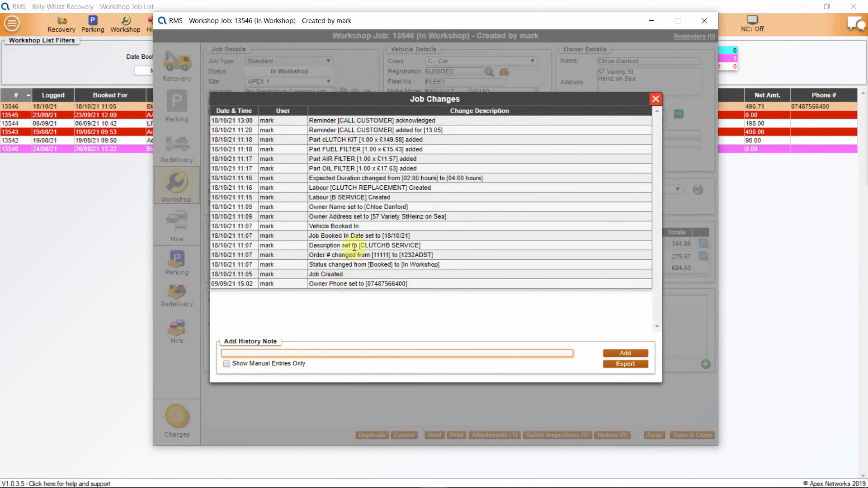
pyautogui.click(655, 99)
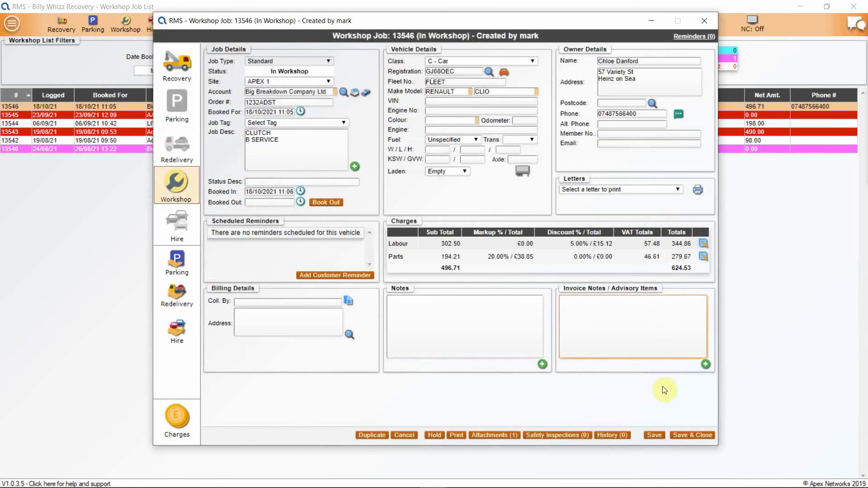